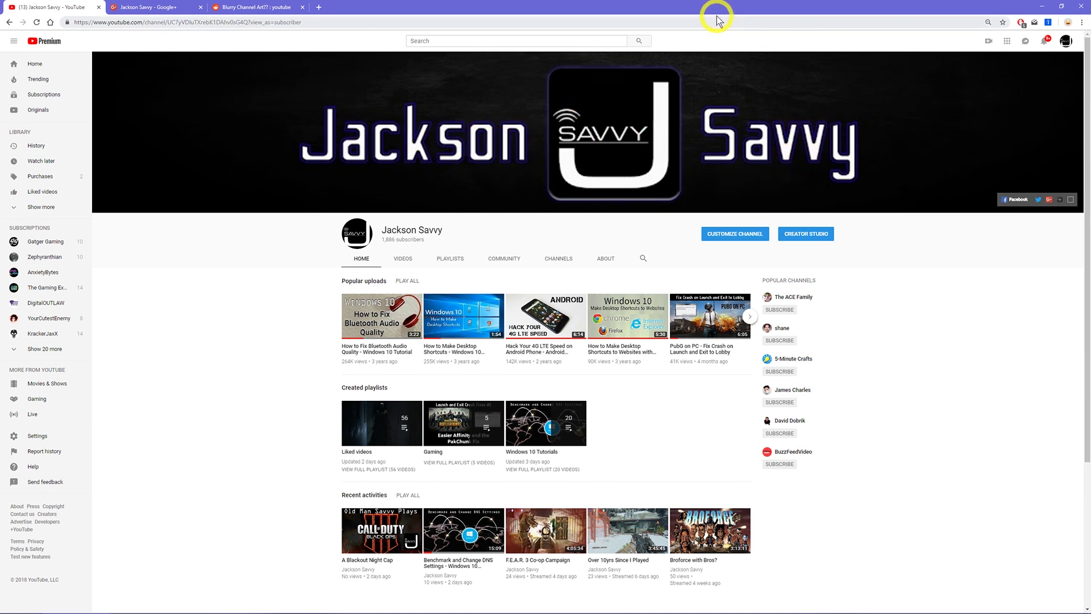
Step: Move Chrome aside to check the 2560 × 1440 Photoshop banner, then restore the YouTube page
{"action": "mouse_move", "coordinate": [714, 8]}
{"action": "left_mouse_down"}
{"action": "mouse_move", "coordinate": [1090, 111]}
{"action": "mouse_move", "coordinate": [932, 392]}
{"action": "mouse_move", "coordinate": [966, 613]}
{"action": "left_mouse_up"}
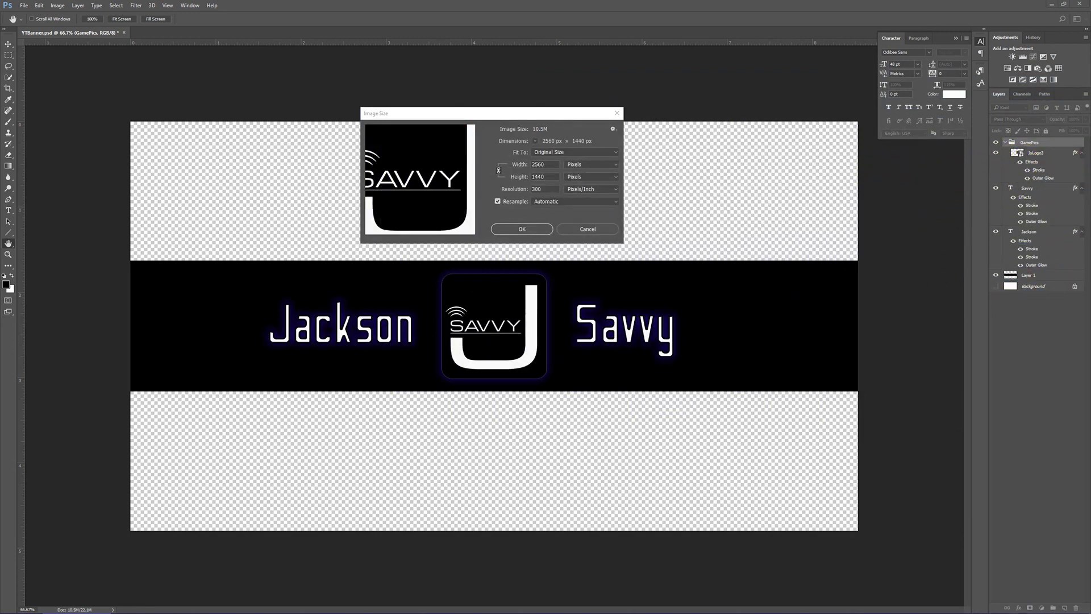
{"action": "mouse_move", "coordinate": [966, 611]}
{"action": "left_mouse_down"}
{"action": "mouse_move", "coordinate": [622, 26]}
{"action": "mouse_move", "coordinate": [597, 4]}
{"action": "left_mouse_up"}
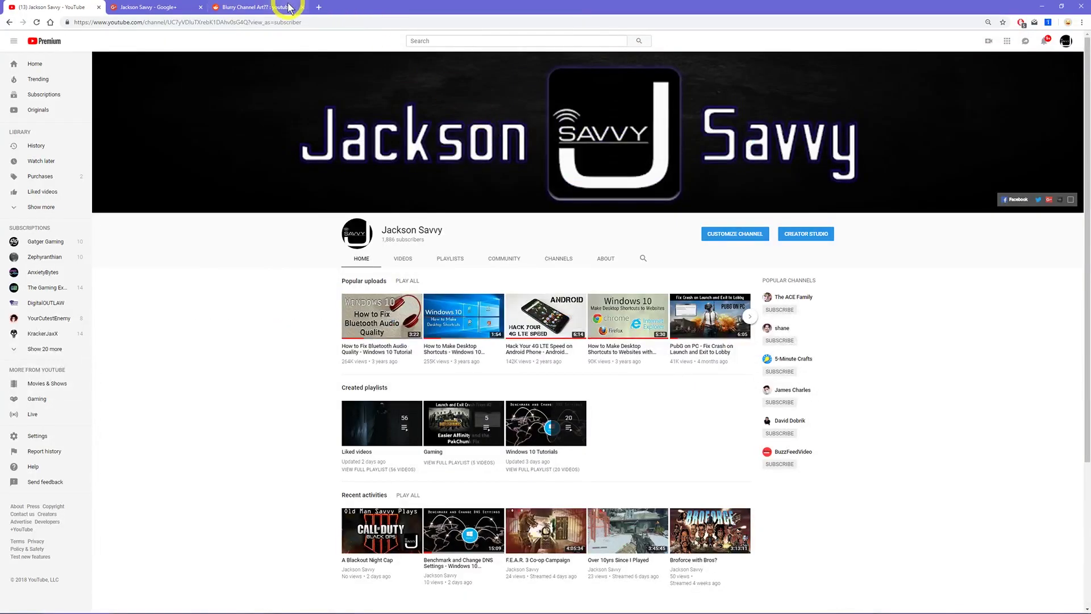
Step: Open the Reddit 'Blurry Channel Art??' thread
{"action": "left_click", "coordinate": [256, 7]}
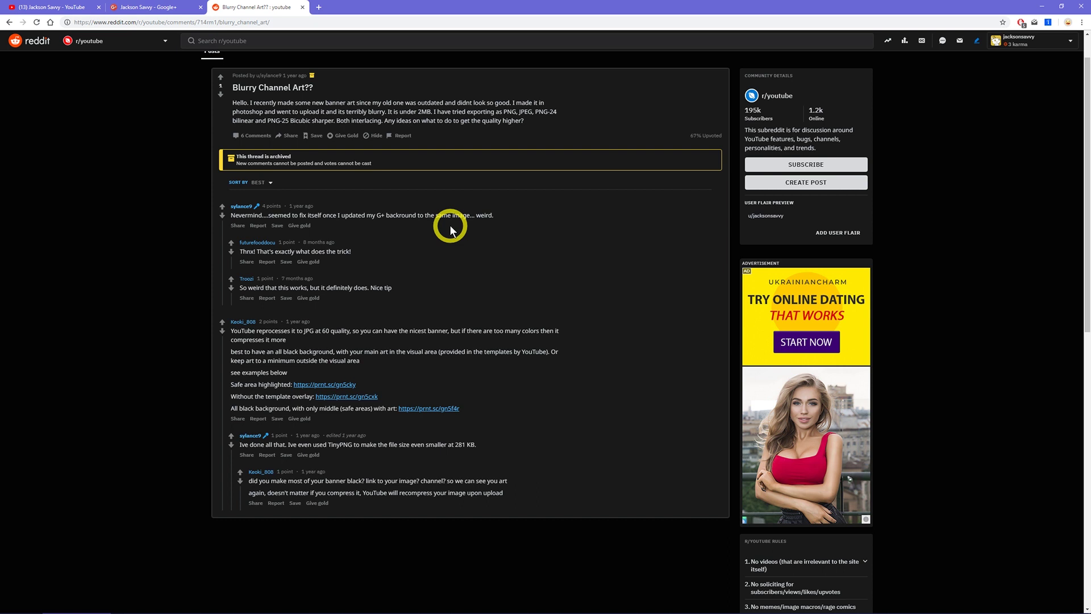
Step: Bring up the Jackson Savvy Google+ profile with its purple cover
{"action": "left_click", "coordinate": [168, 10]}
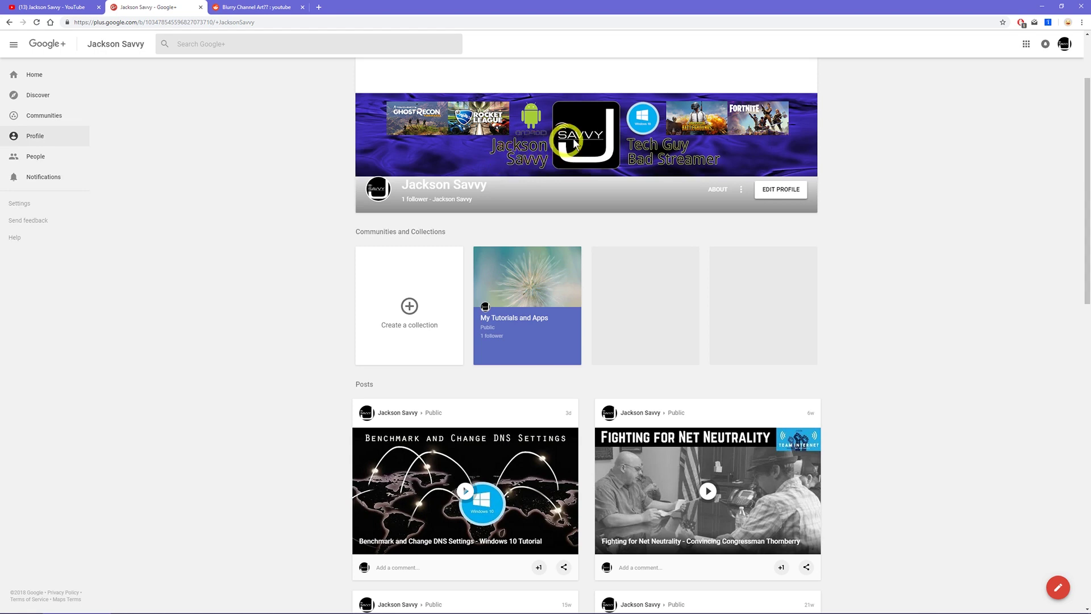
Step: Upload the YTBanner image as the new profile cover and accept the crop
{"action": "left_click", "coordinate": [781, 190]}
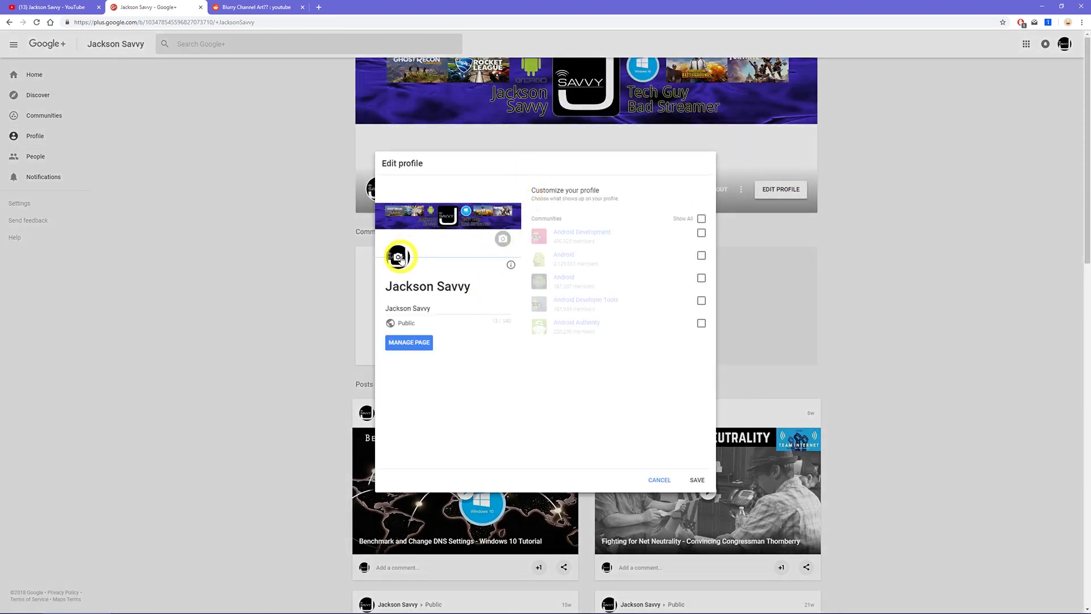
{"action": "left_click", "coordinate": [502, 238]}
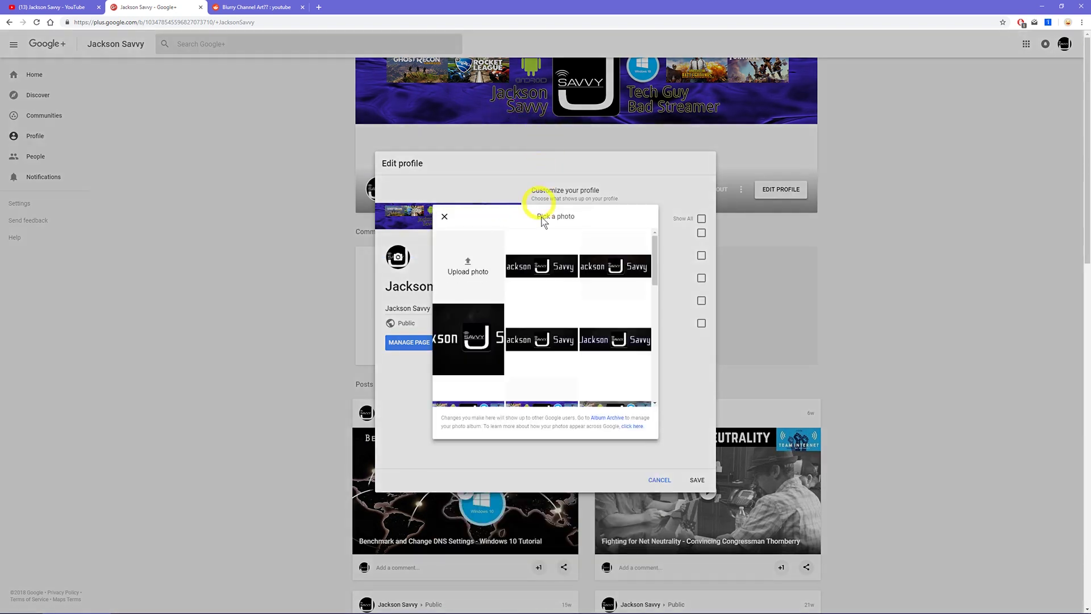
{"action": "left_click", "coordinate": [468, 267]}
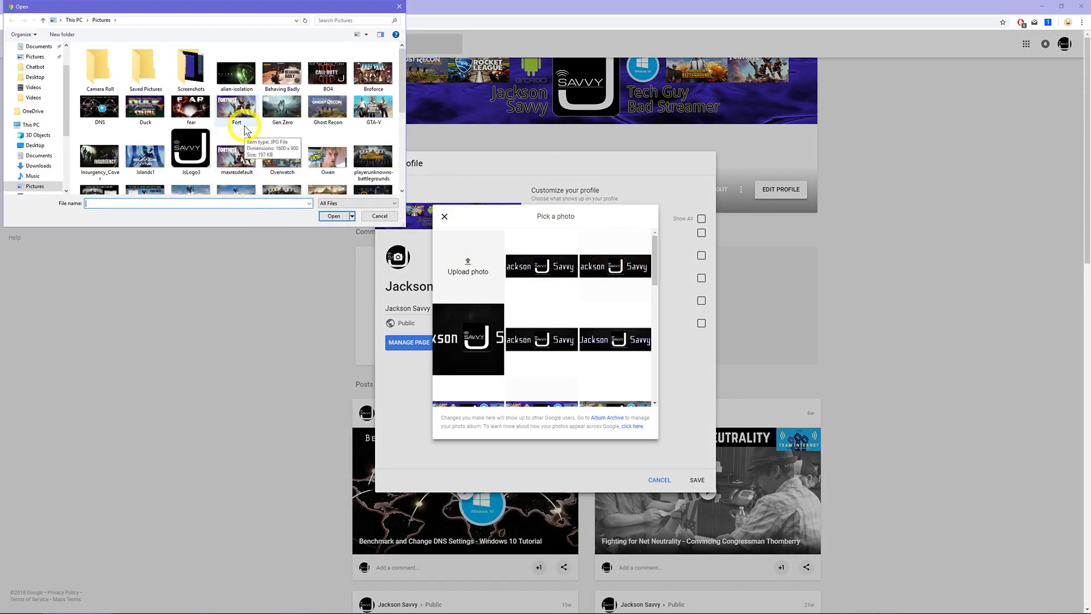
{"action": "scroll", "coordinate": [246, 130], "scroll_direction": "down", "scroll_amount": 10}
{"action": "mouse_move", "coordinate": [282, 167]}
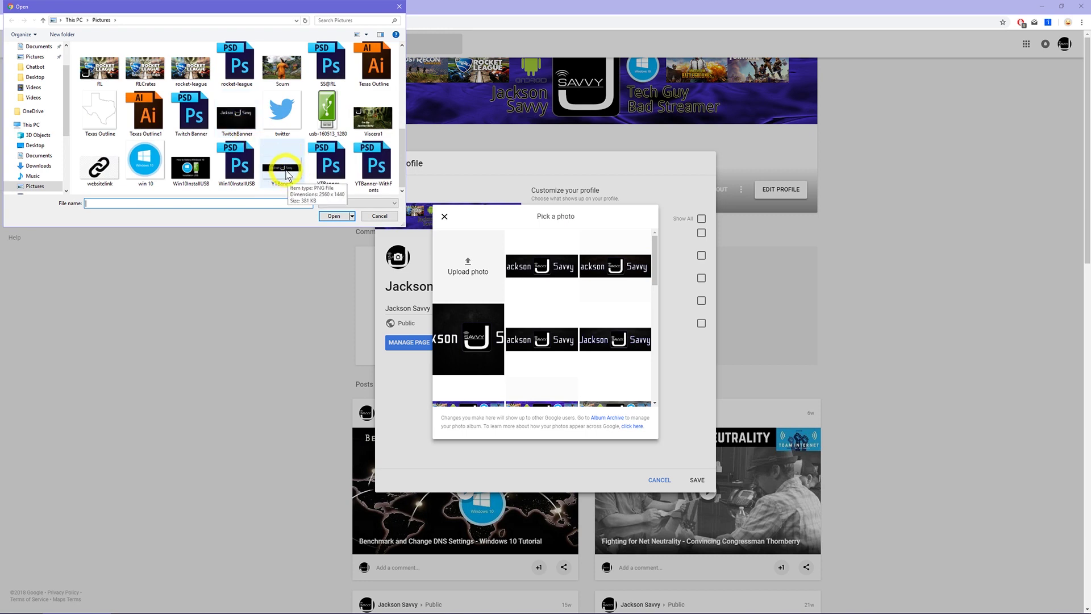
{"action": "double_click", "coordinate": [284, 168]}
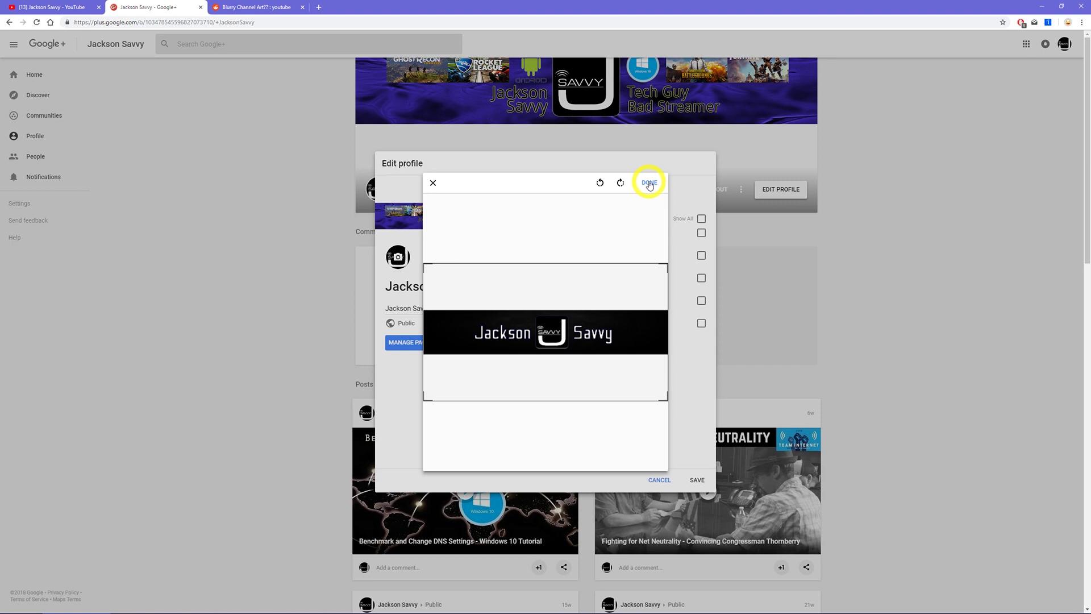
{"action": "left_click", "coordinate": [650, 184]}
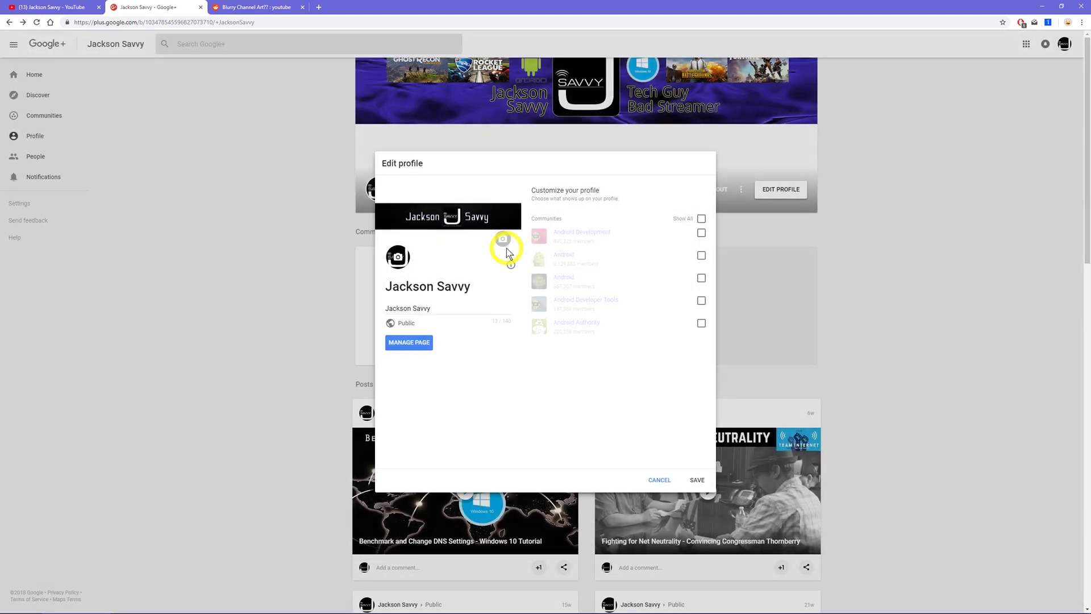
Step: Save the profile so the black banner becomes the live cover
{"action": "left_click", "coordinate": [698, 484]}
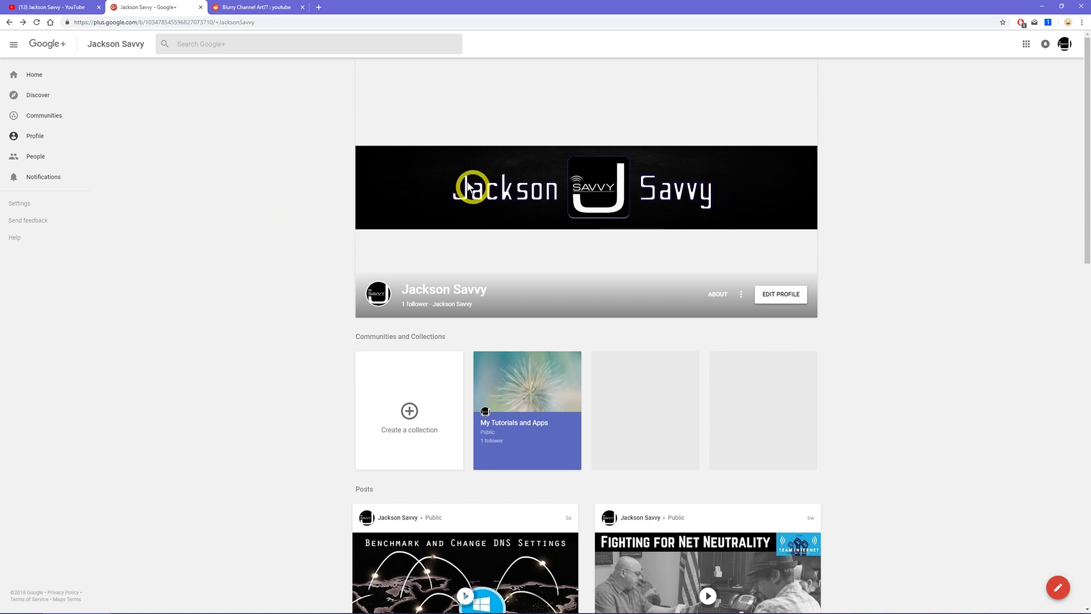
Step: Reload the Jackson Savvy YouTube channel page to show the black banner header
{"action": "left_click", "coordinate": [57, 11]}
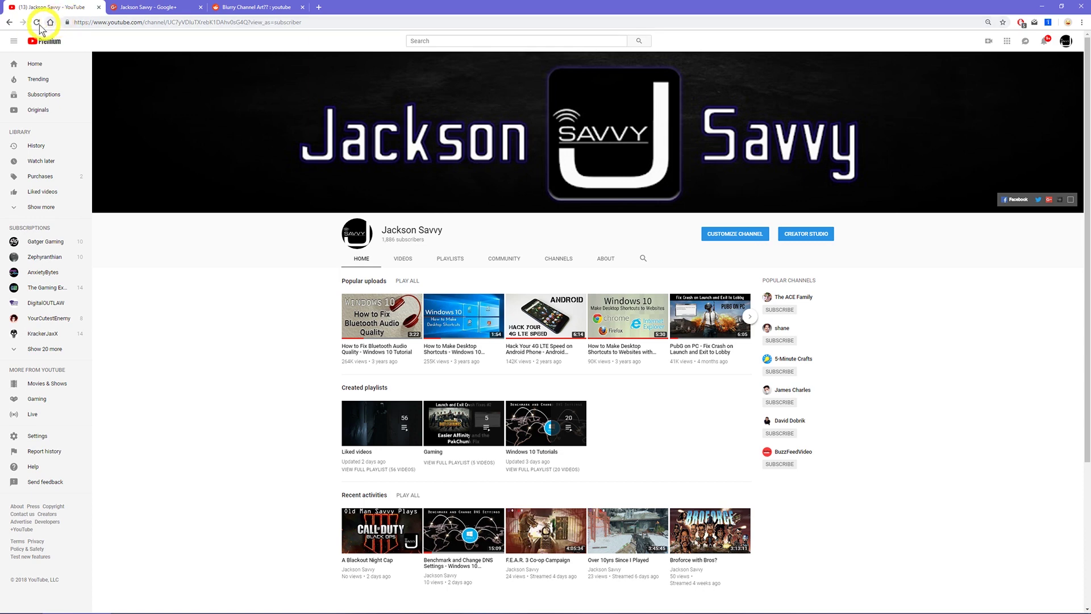
{"action": "left_click", "coordinate": [38, 23]}
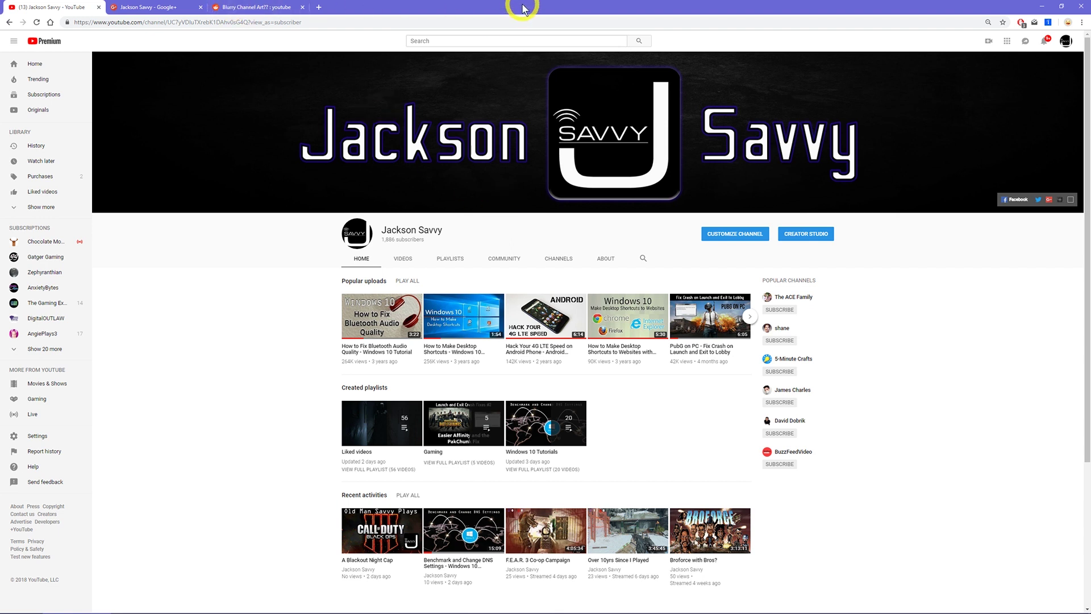
Step: Place a smaller Google+ profile window over the Photoshop banner file for comparison
{"action": "mouse_move", "coordinate": [519, 6]}
{"action": "left_mouse_down"}
{"action": "mouse_move", "coordinate": [605, 329]}
{"action": "mouse_move", "coordinate": [556, 417]}
{"action": "left_mouse_up"}
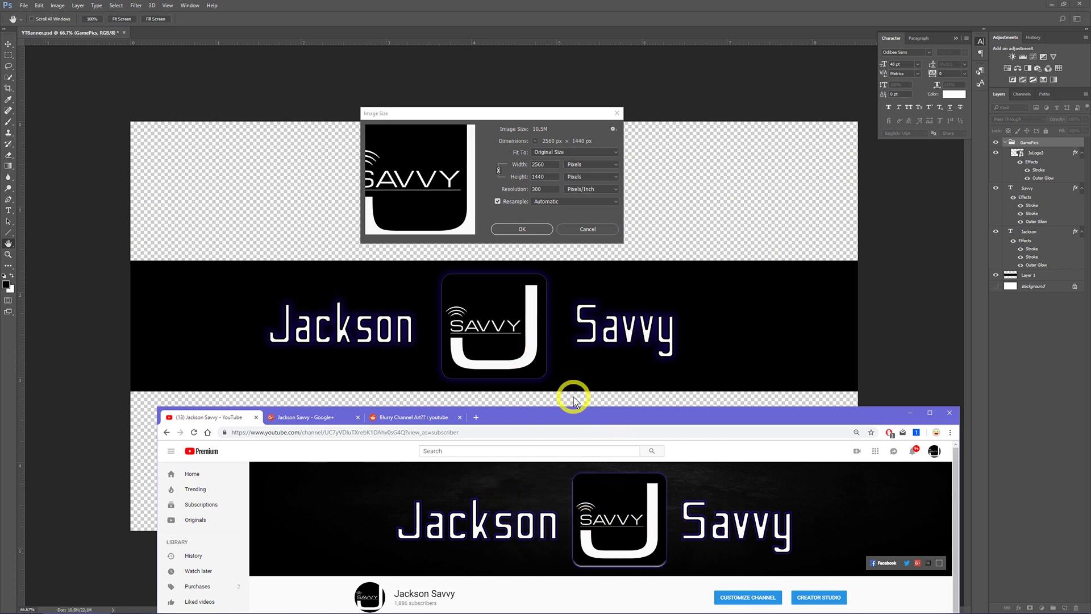
{"action": "left_click_drag", "start_coordinate": [575, 410], "coordinate": [503, 6]}
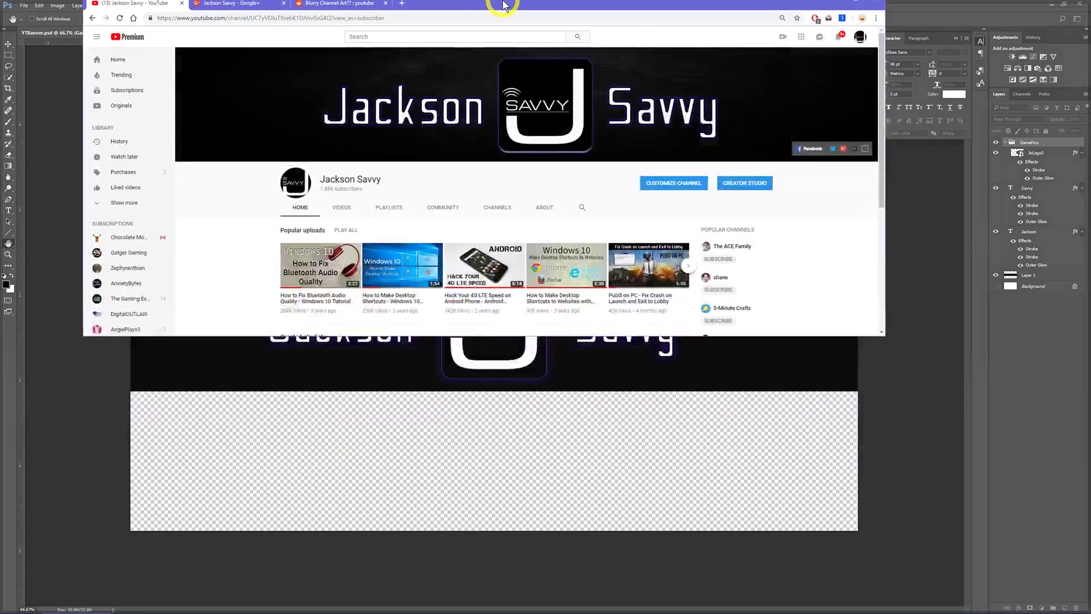
{"action": "left_click", "coordinate": [165, 7]}
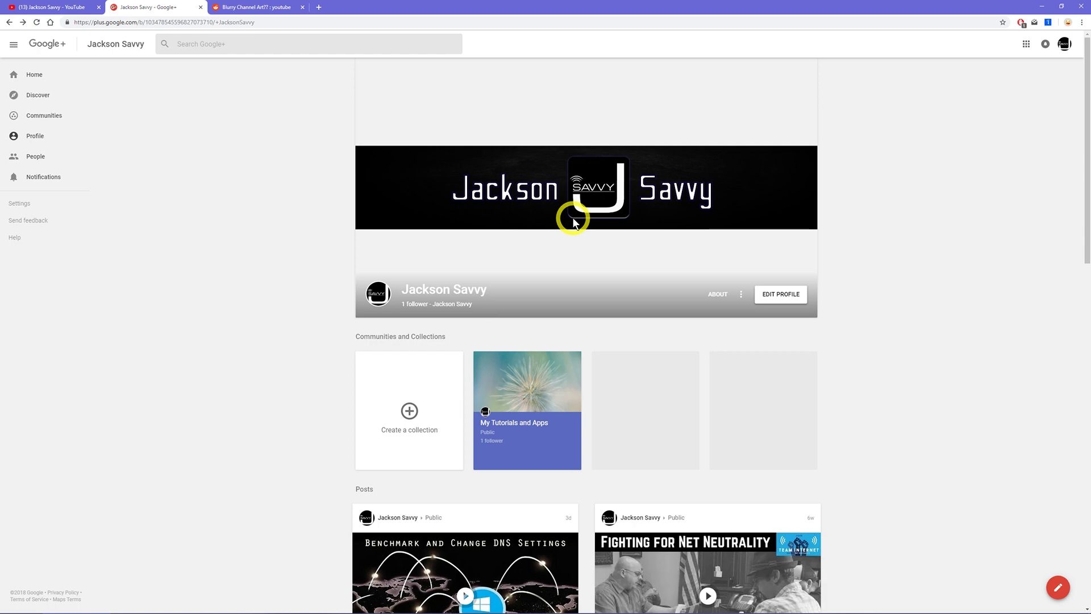
{"action": "left_click_drag", "start_coordinate": [475, 3], "coordinate": [535, 192]}
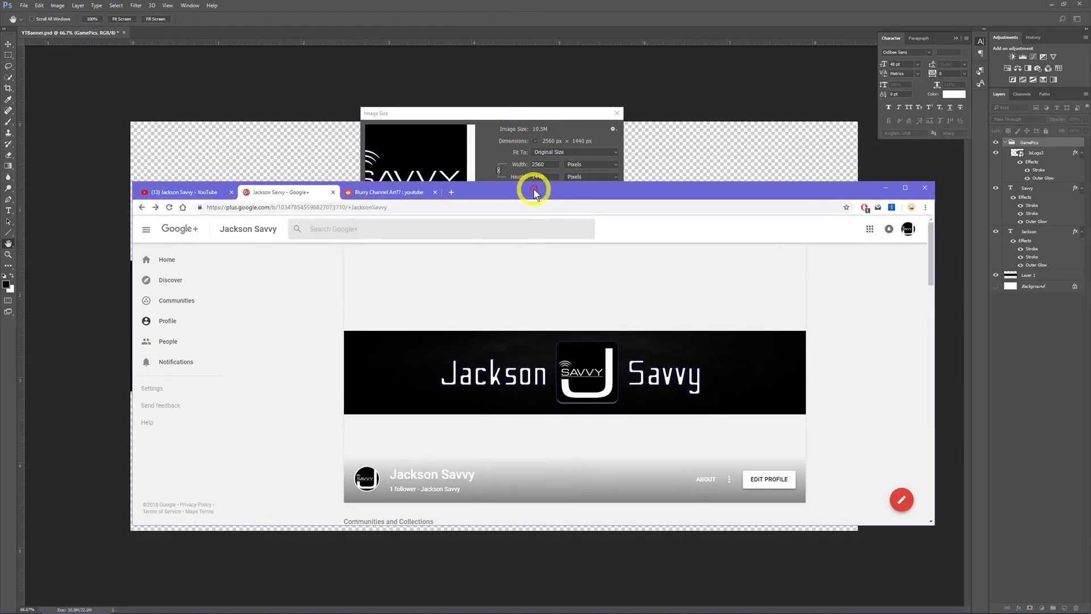